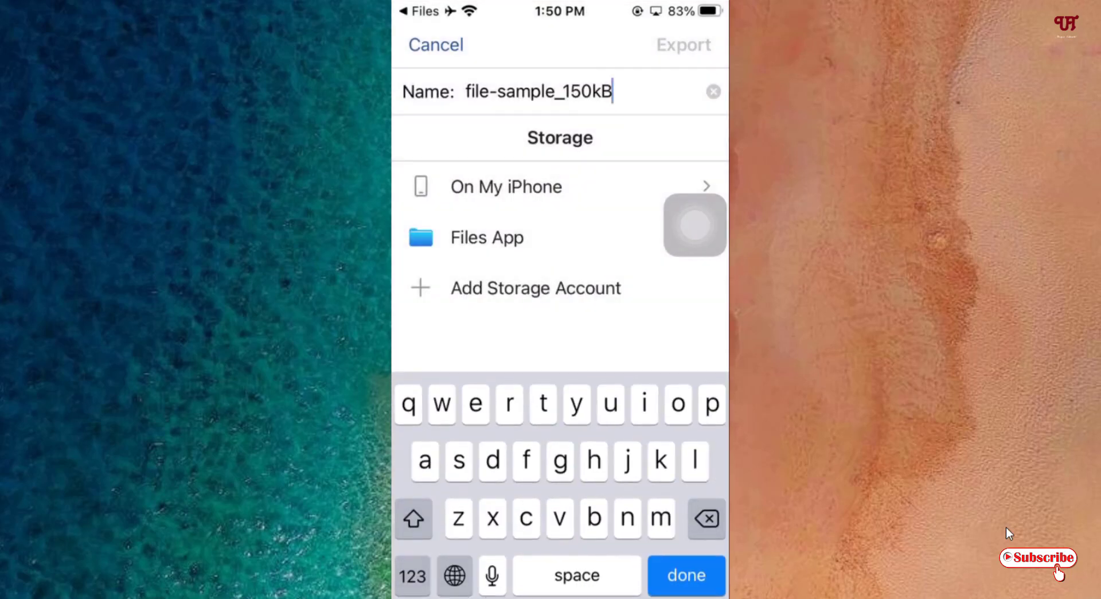
# Use the AssistiveTouch menu's Home option to get back to the home screen.
pyautogui.click(694, 225)
pyautogui.click(561, 310)
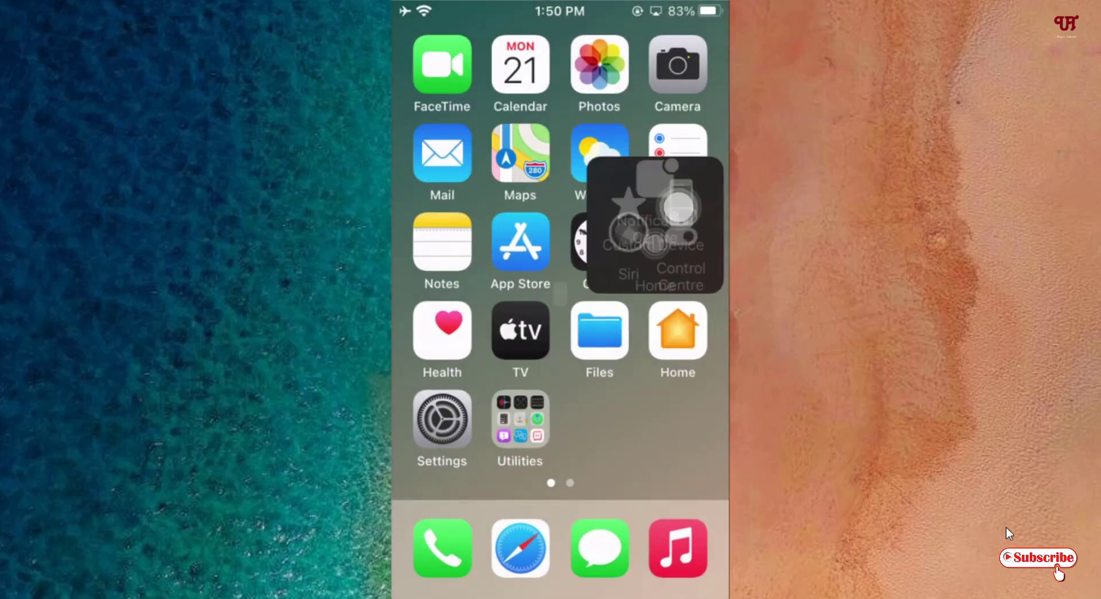